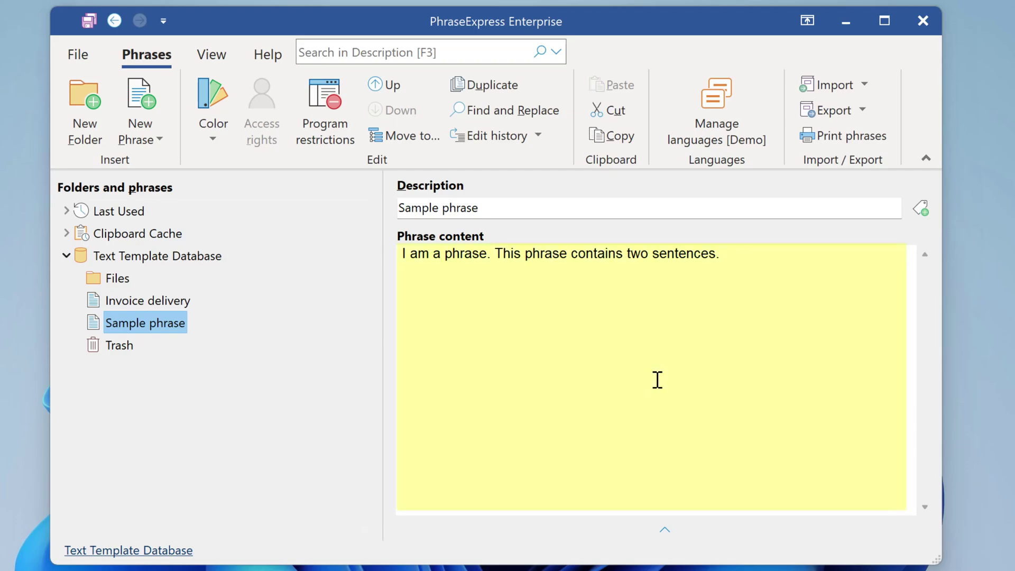
# Check the Sample phrase's Ctrl+Alt+T and tb triggers, leaving output on Current application
pyautogui.click(664, 530)
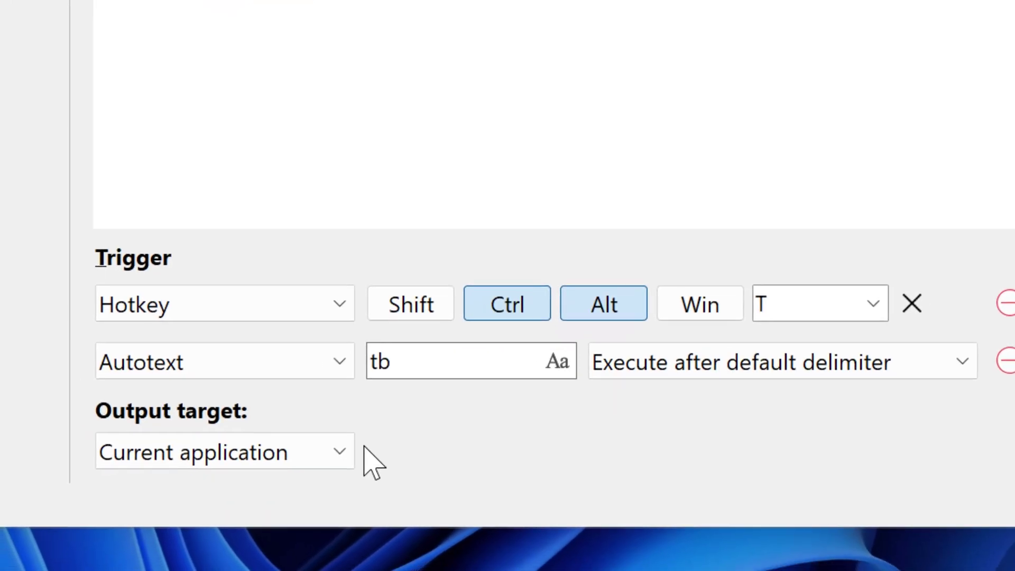
pyautogui.click(293, 487)
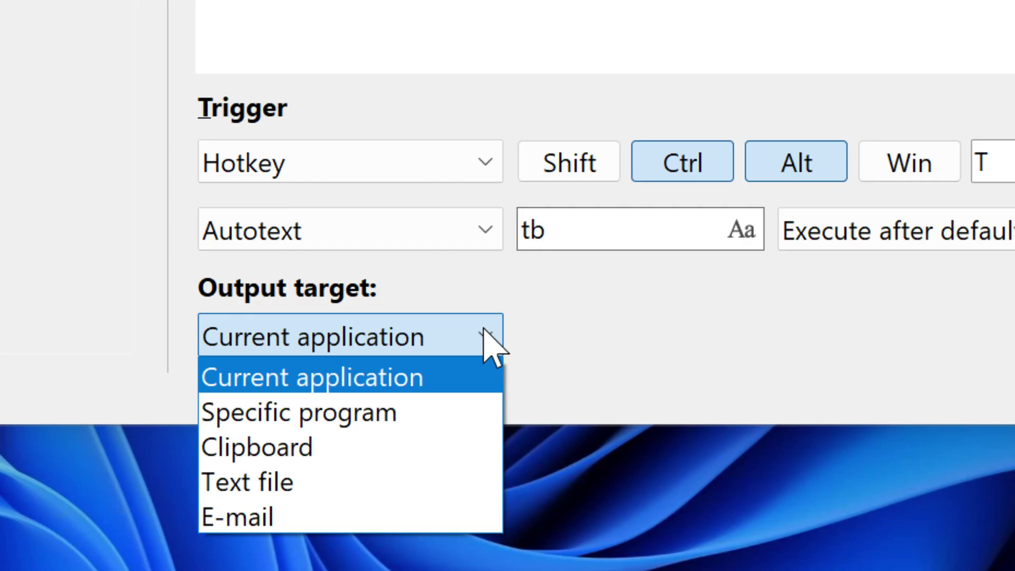
pyautogui.press('Escape')
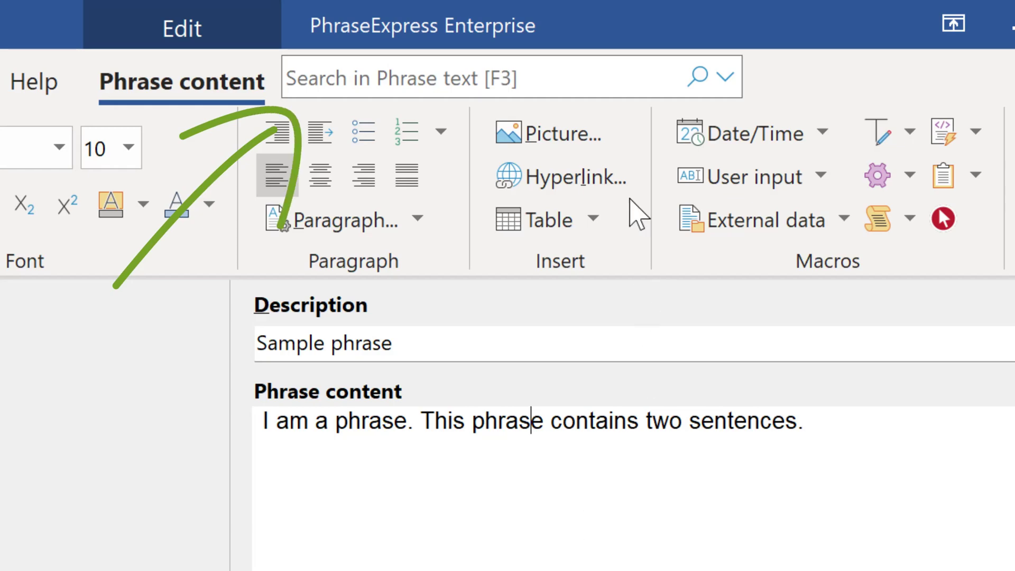
# Search the phrase text for 'phrase', then place the cursor after 'sentences.' in the content
pyautogui.click(578, 79)
pyautogui.write('phrase')
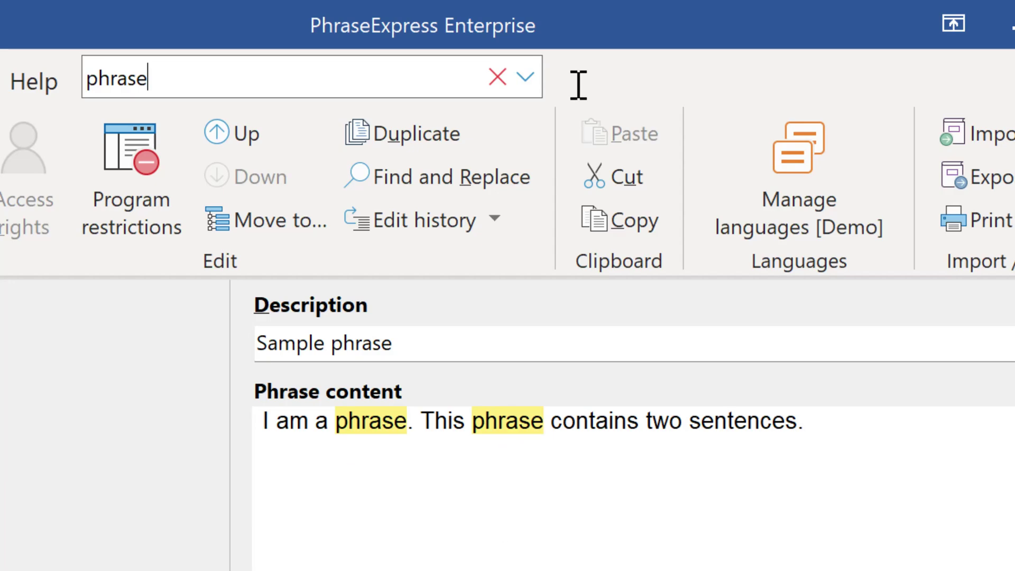
pyautogui.click(879, 457)
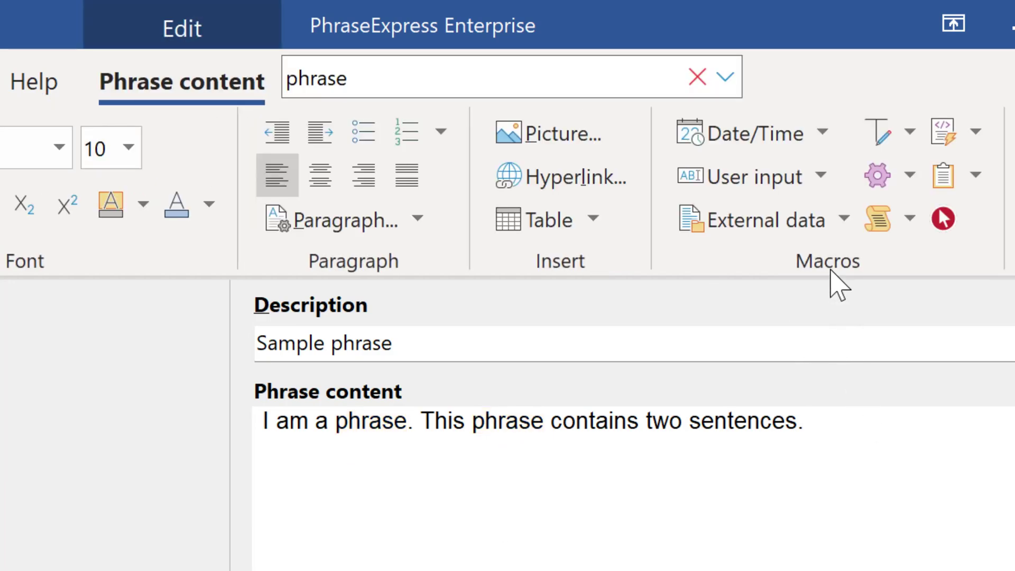
pyautogui.click(803, 134)
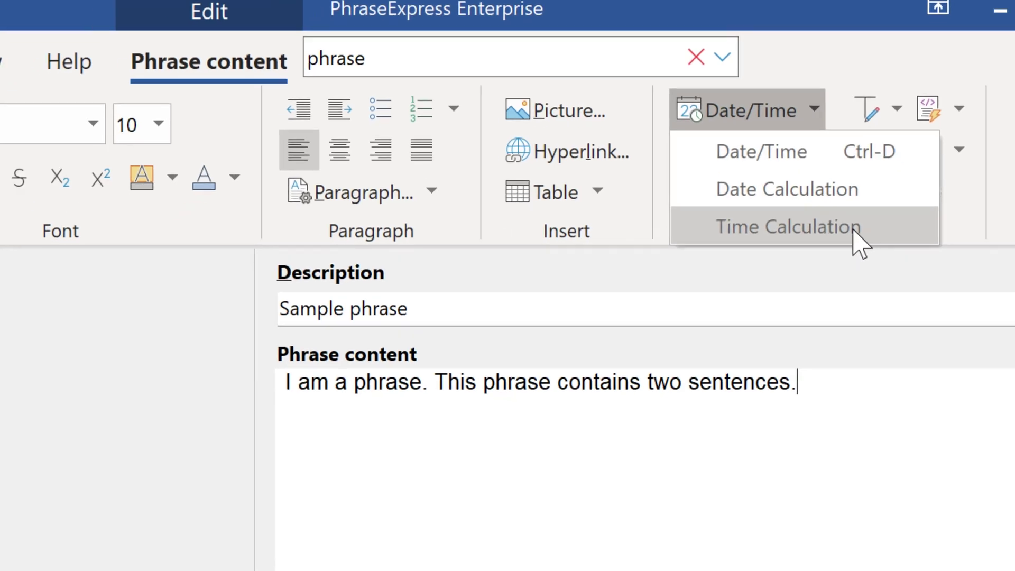
pyautogui.click(859, 265)
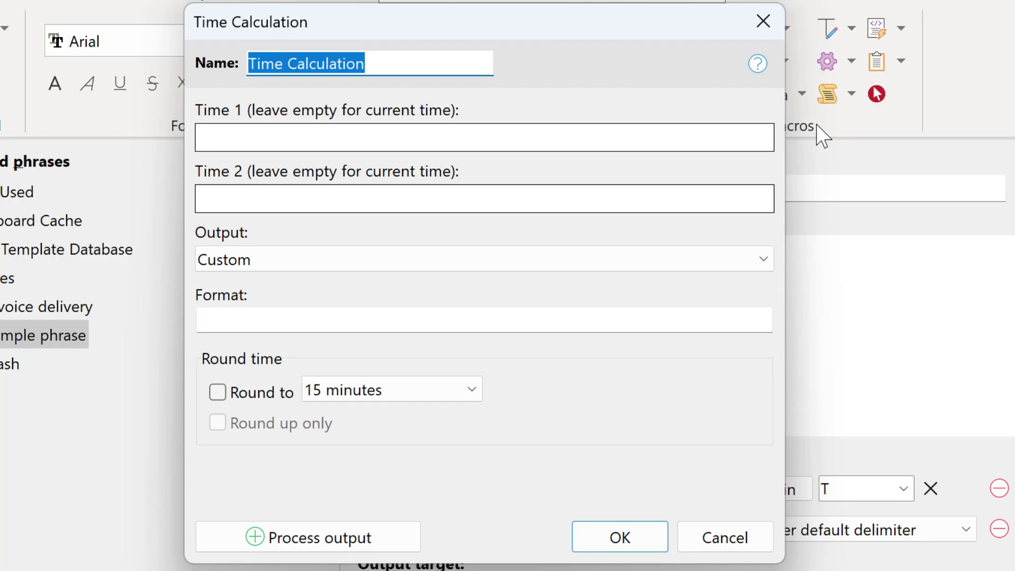
pyautogui.click(598, 265)
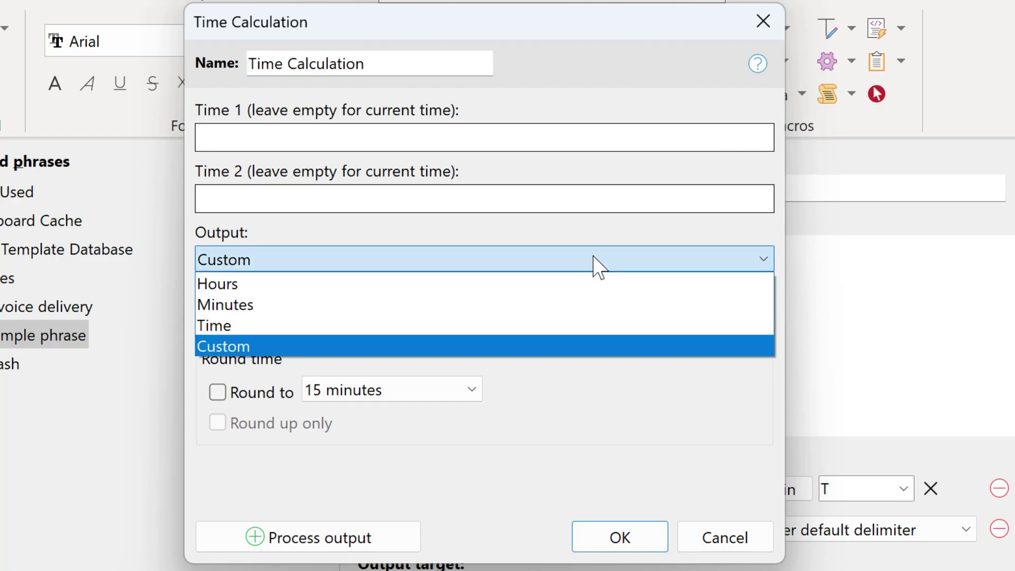
pyautogui.click(604, 429)
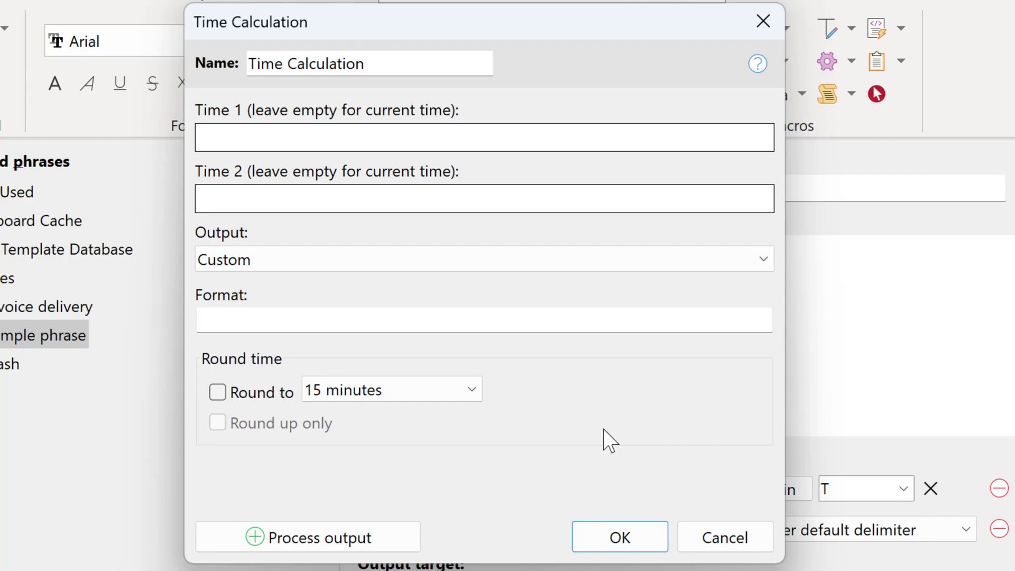
# Discard the time calculation and save a migration file of all settings and data to the Desktop
pyautogui.click(700, 537)
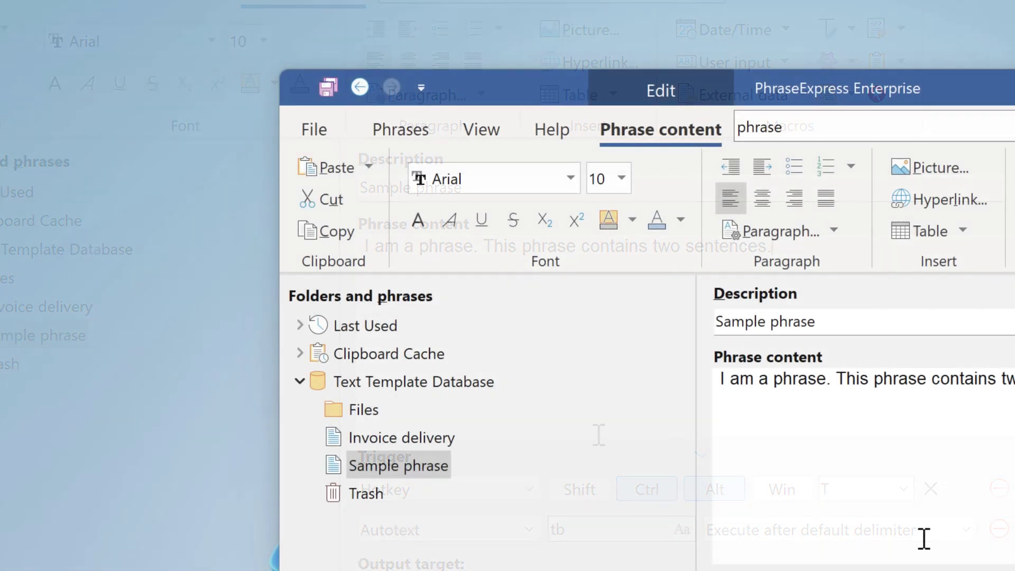
pyautogui.click(329, 131)
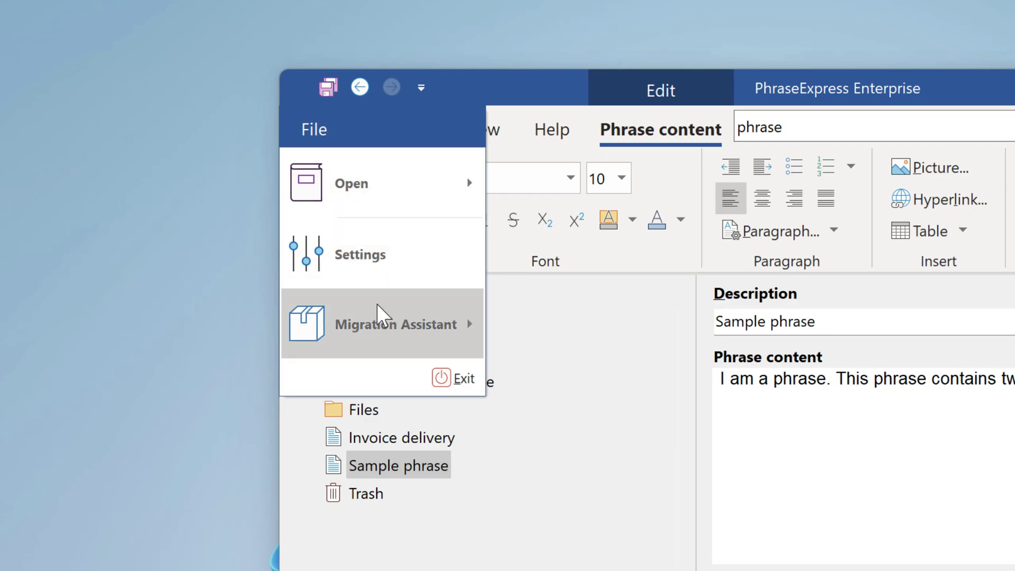
pyautogui.moveTo(385, 321)
pyautogui.click(598, 331)
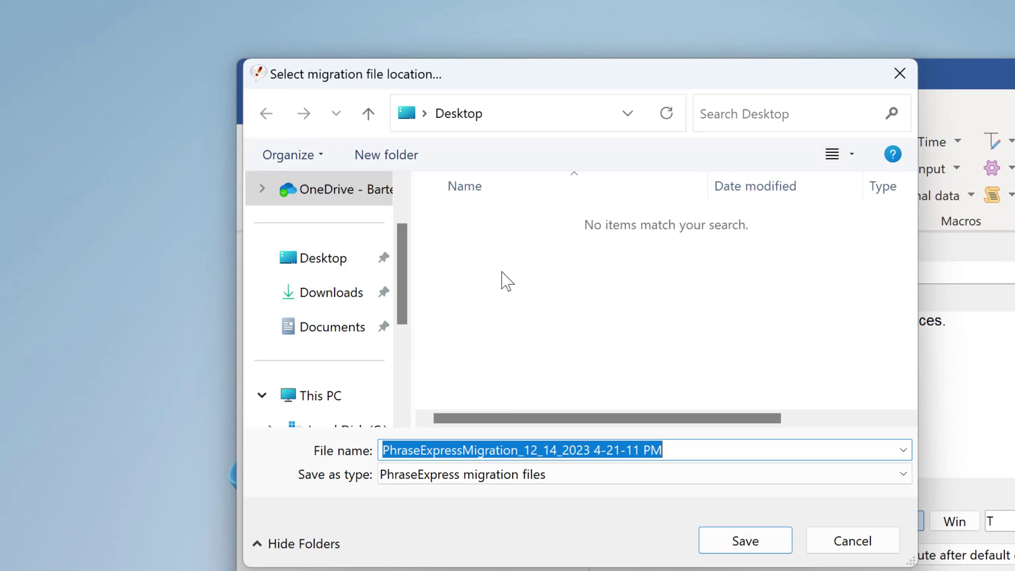
pyautogui.click(736, 542)
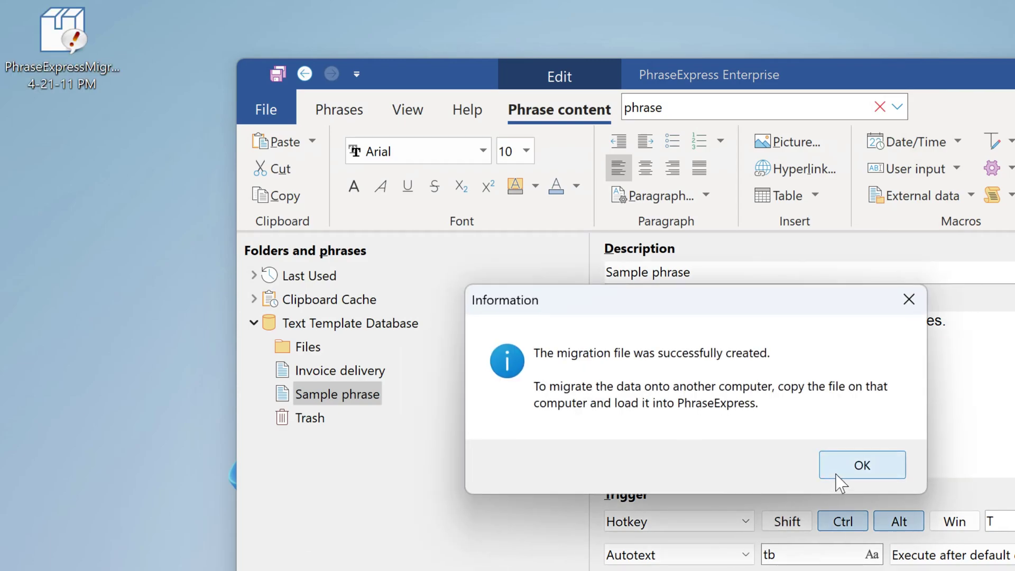
pyautogui.click(836, 474)
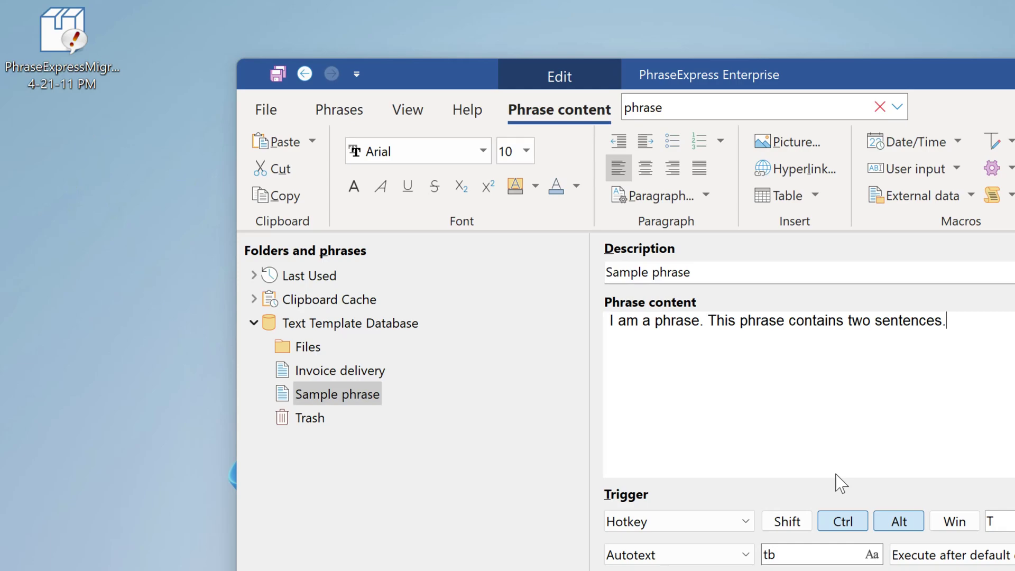
# Load the Desktop migration file and confirm overwriting current settings and data with it
pyautogui.doubleClick(85, 52)
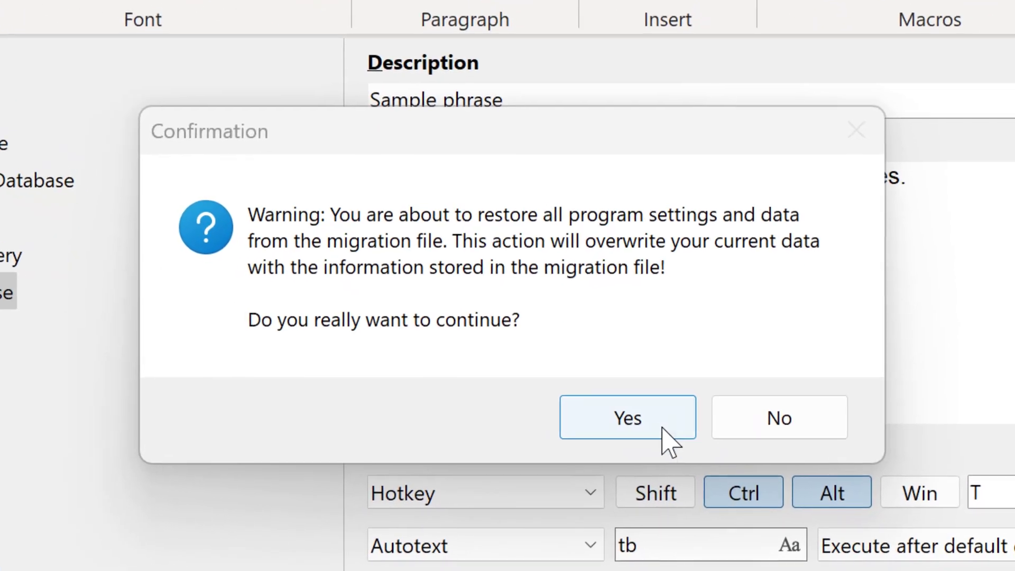
pyautogui.click(664, 429)
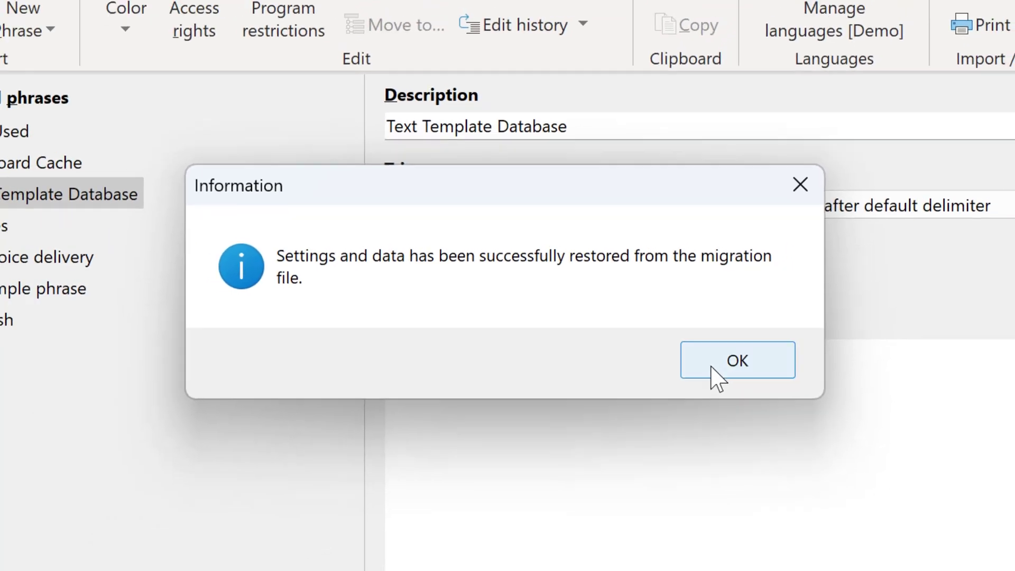
pyautogui.click(761, 384)
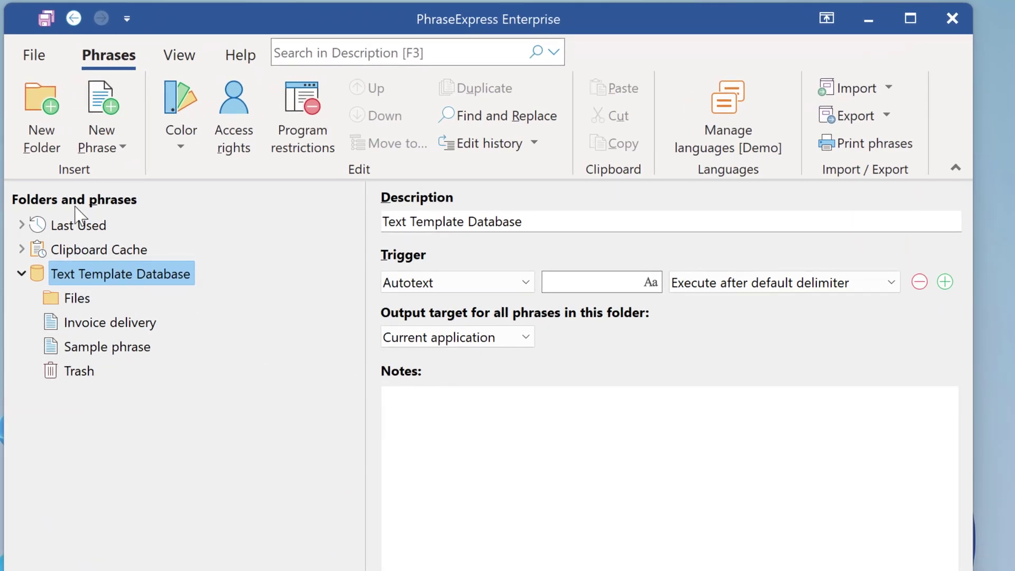
# Open the AI text processing settings and keep GPT4All as the AI engine
pyautogui.click(33, 57)
pyautogui.click(95, 174)
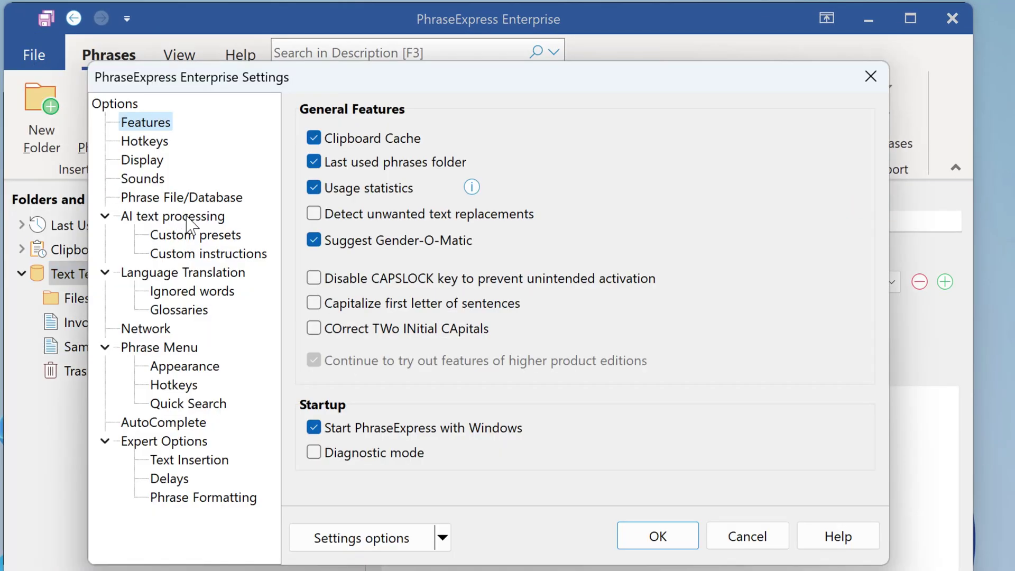
pyautogui.click(186, 217)
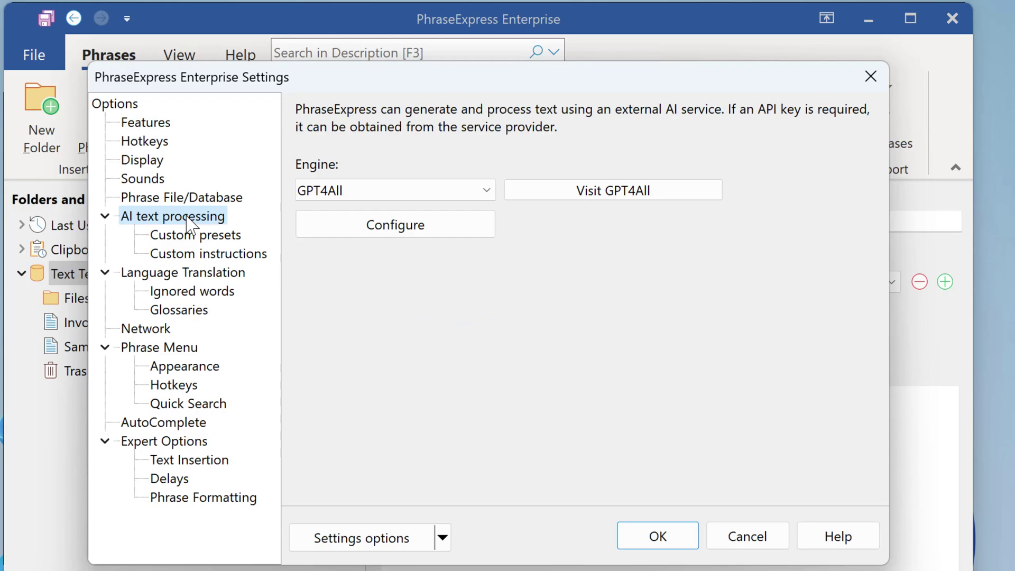
pyautogui.click(485, 192)
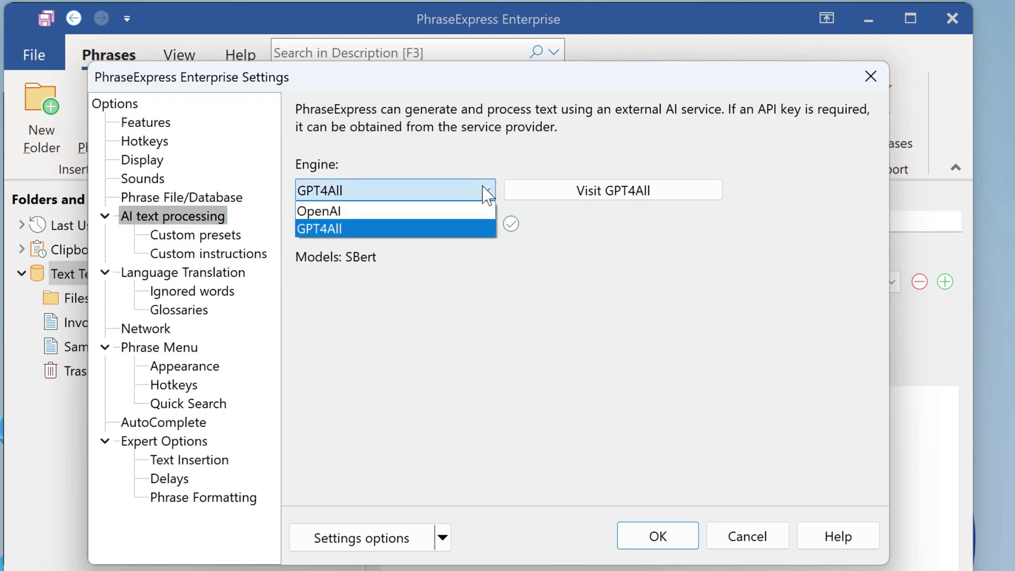
pyautogui.click(492, 190)
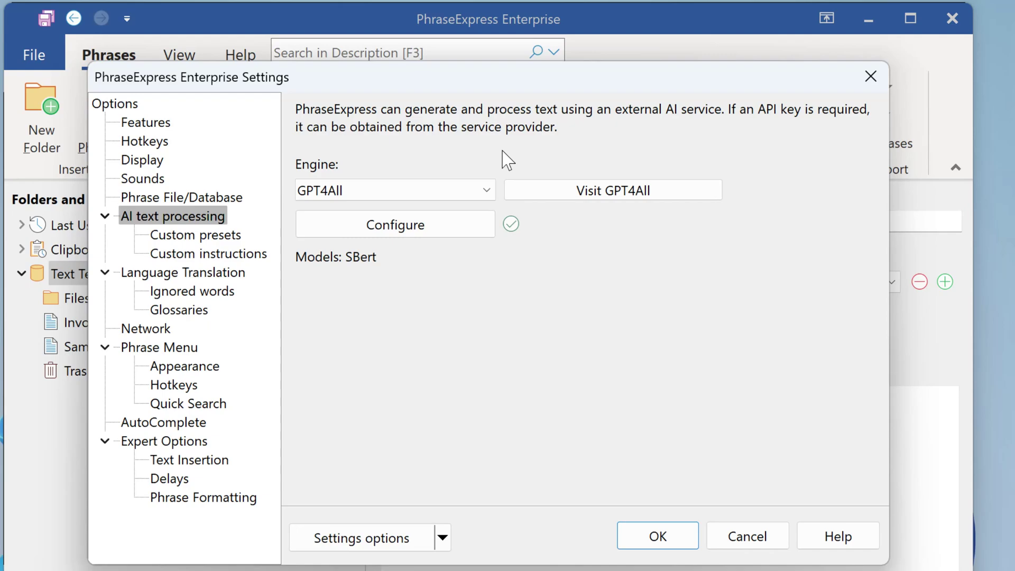
# Browse the GPT4All model list without changes, then show the Custom presets and Custom instructions pages
pyautogui.click(453, 222)
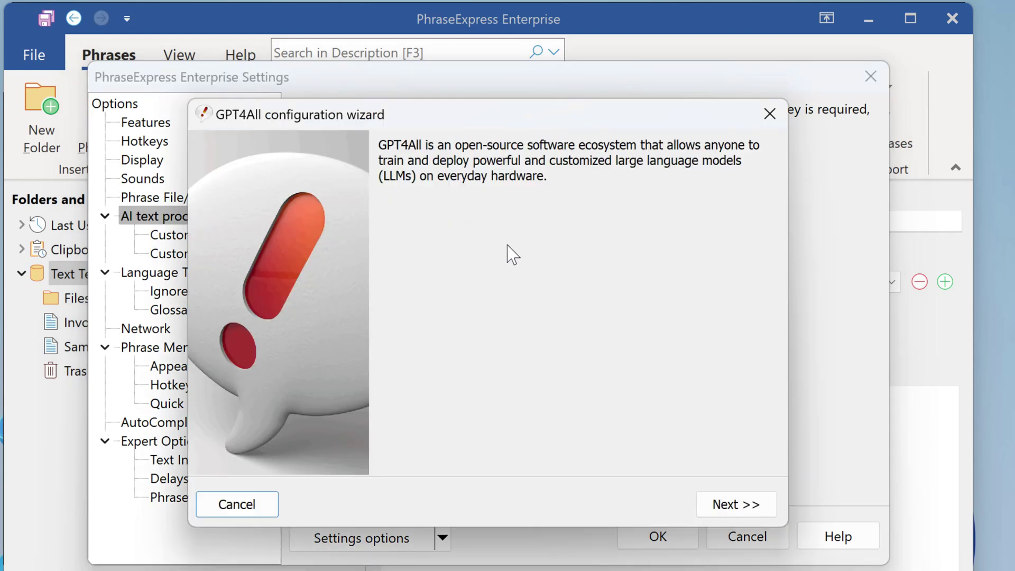
pyautogui.click(736, 508)
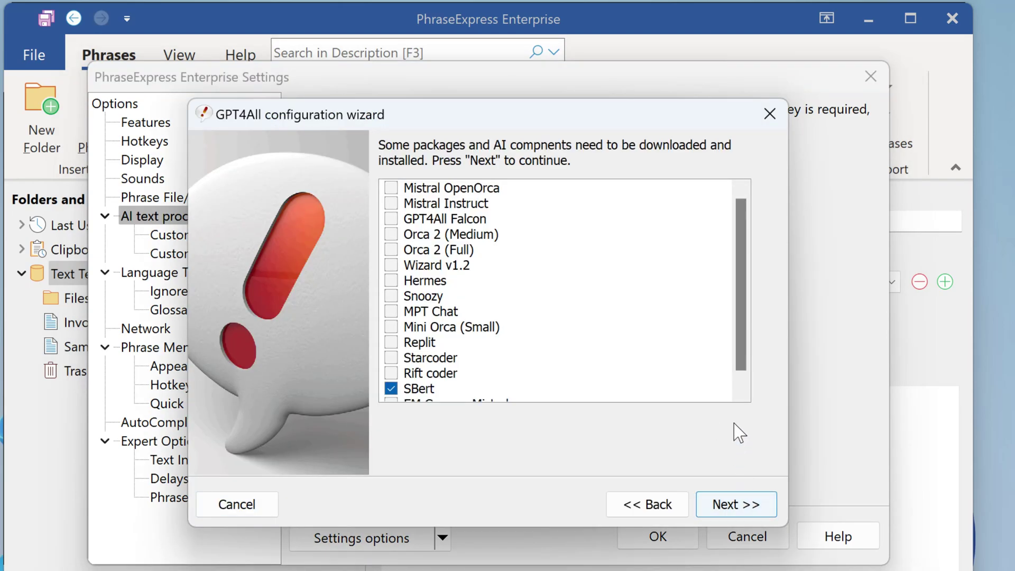
pyautogui.scroll(-1, 745, 384)
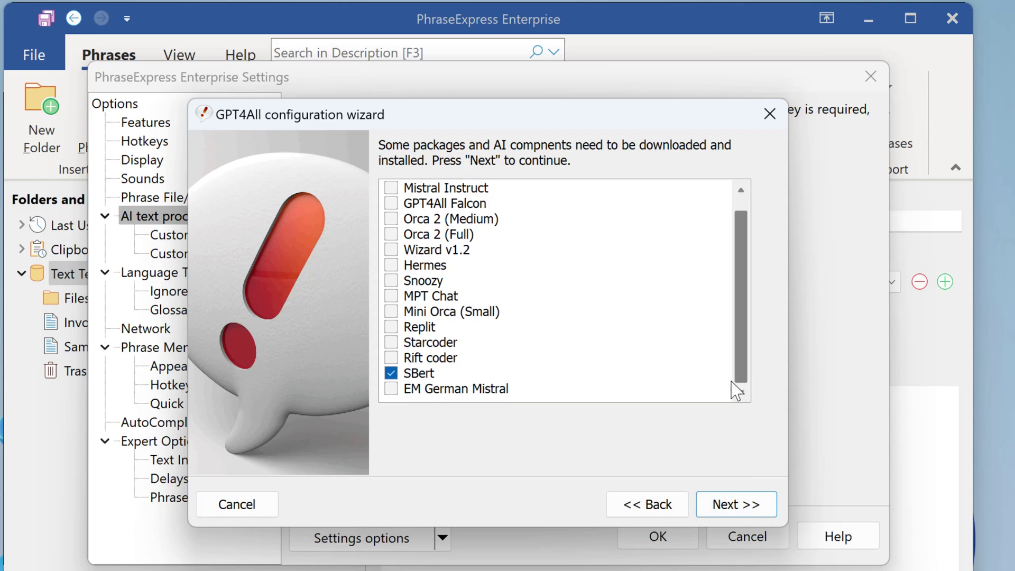
pyautogui.click(264, 502)
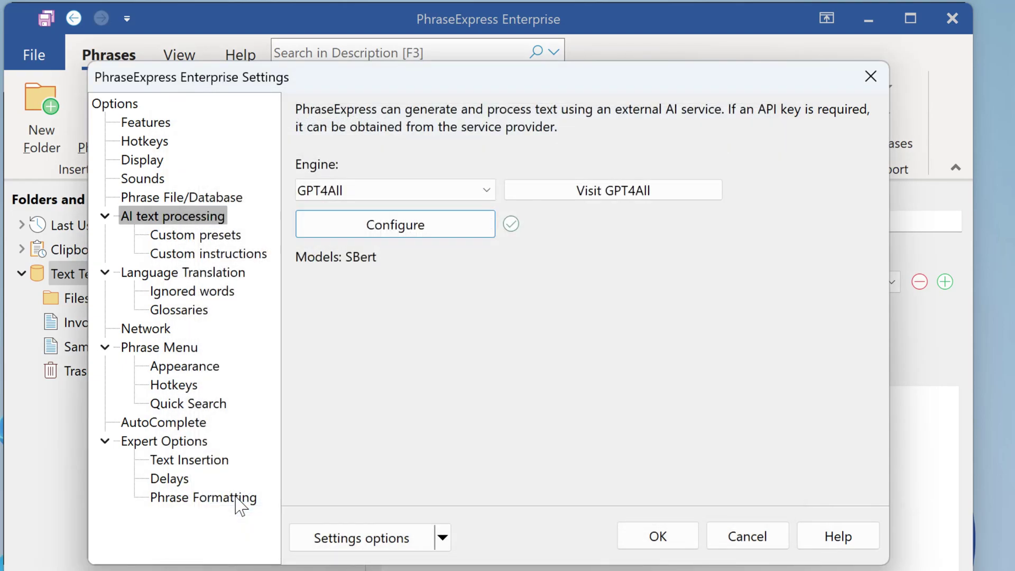
pyautogui.click(206, 238)
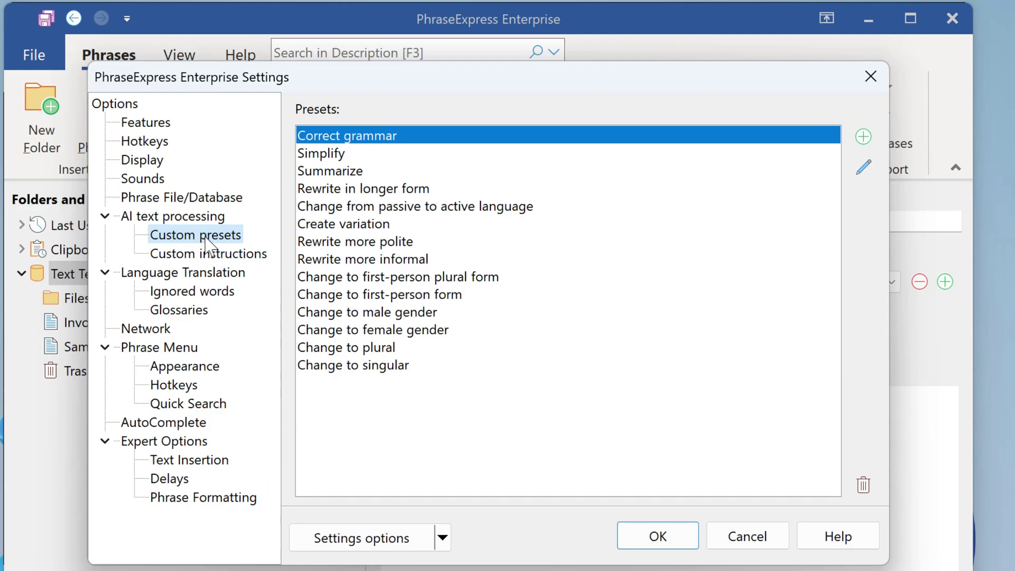
pyautogui.click(222, 256)
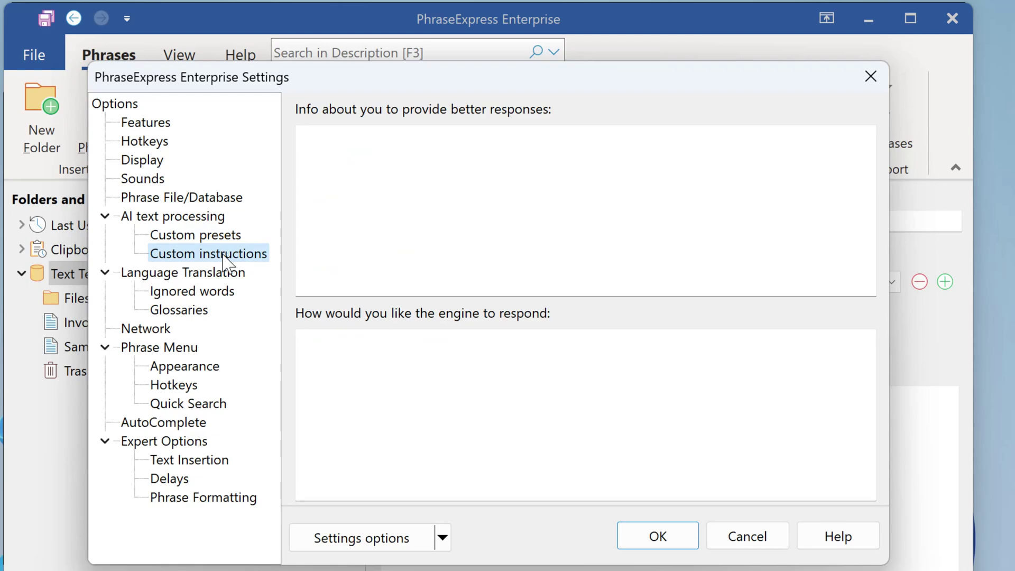
# Keep Deepl as the translation engine and view the Ignored words and Glossaries settings
pyautogui.click(217, 273)
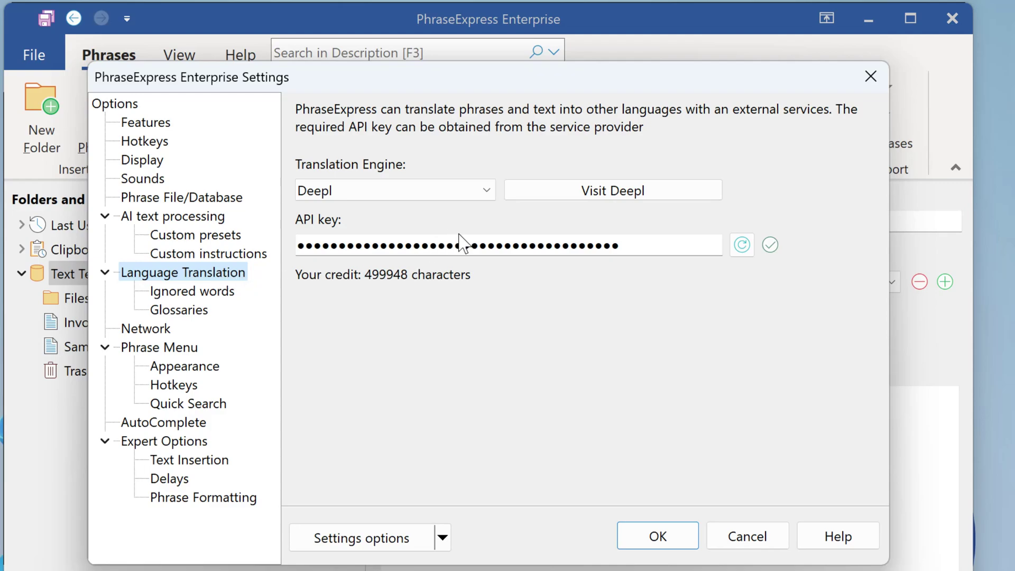
pyautogui.click(485, 194)
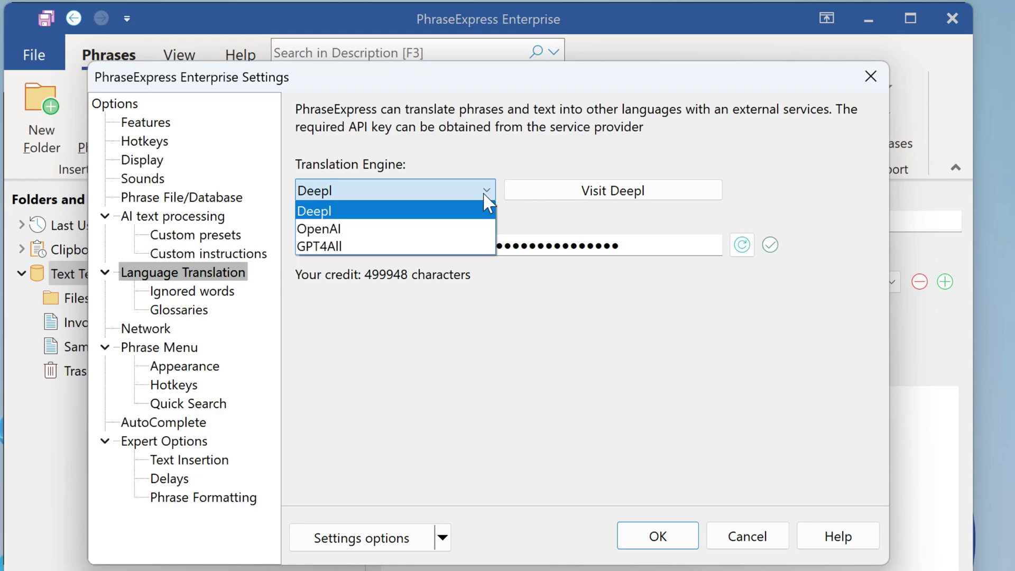
pyautogui.click(413, 325)
pyautogui.click(227, 296)
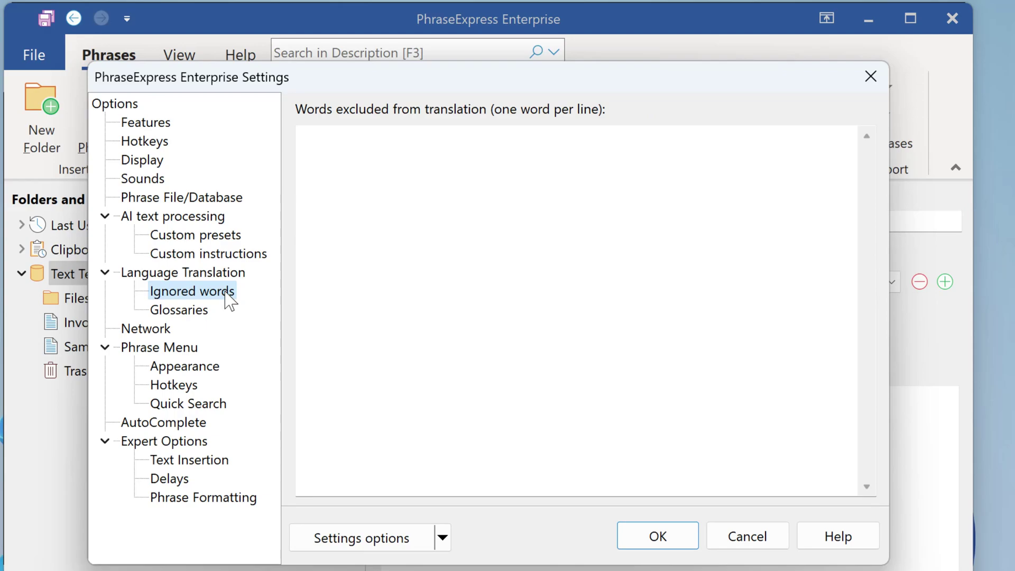
pyautogui.click(196, 312)
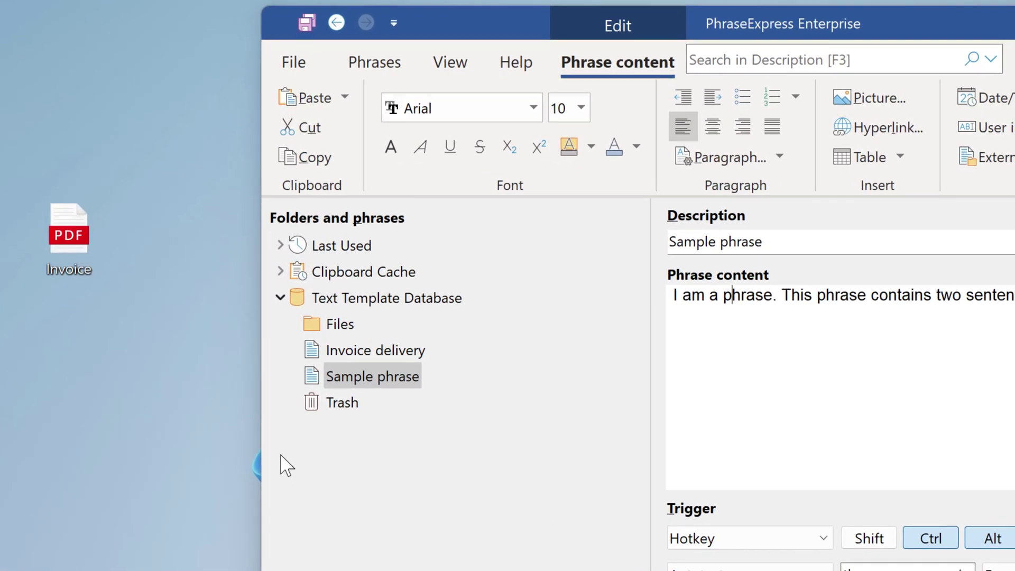
# Save a copy of the desktop Invoice.pdf in the Files folder and move to the Invoice delivery phrase
pyautogui.moveTo(84, 248); pyautogui.dragTo(322, 330)
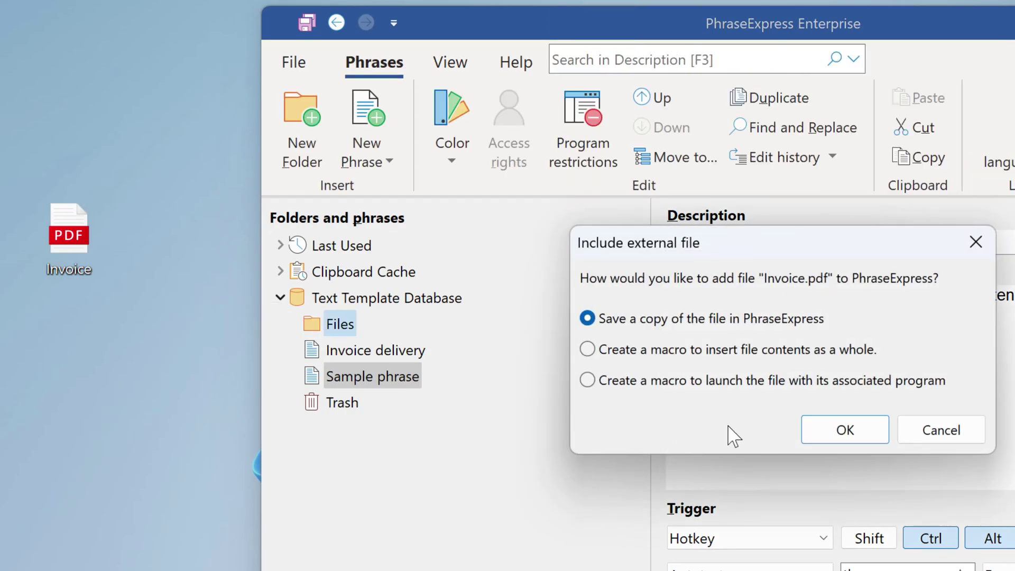
pyautogui.click(825, 429)
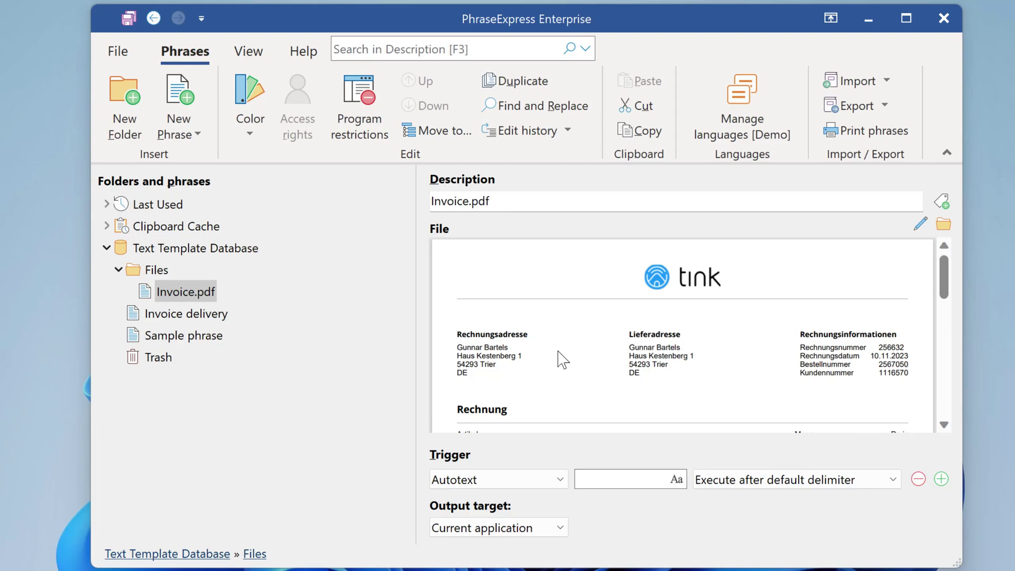
pyautogui.press('Down')
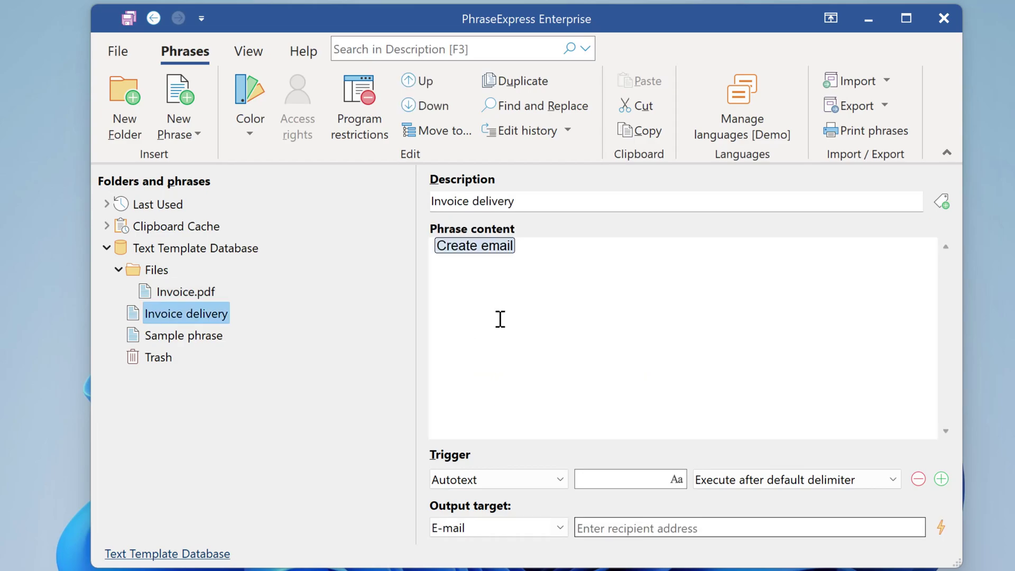
# Set Invoice delivery's Create email macro to attach the Invoice.pdf stored in PhraseExpress
pyautogui.doubleClick(492, 247)
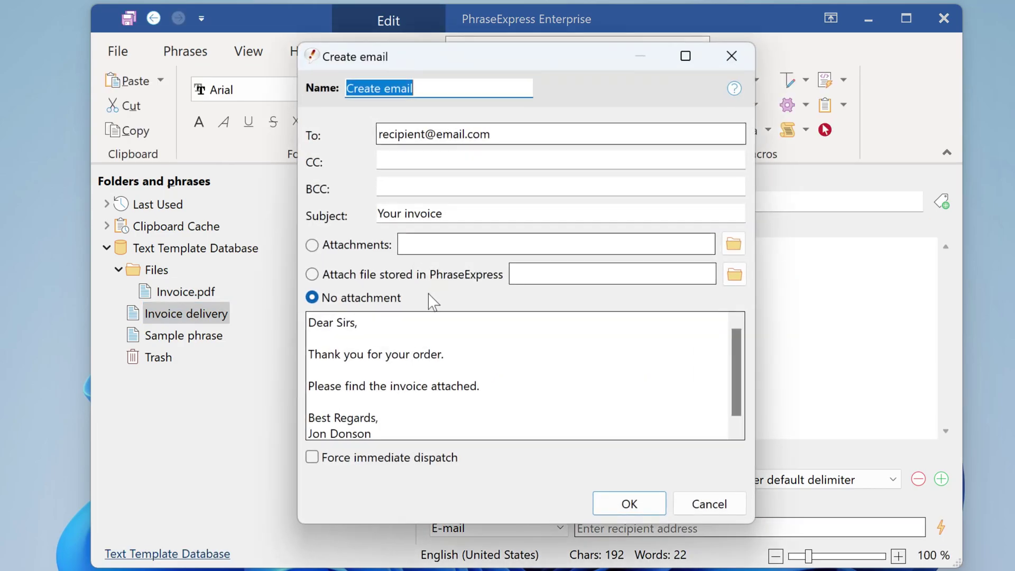
pyautogui.click(312, 275)
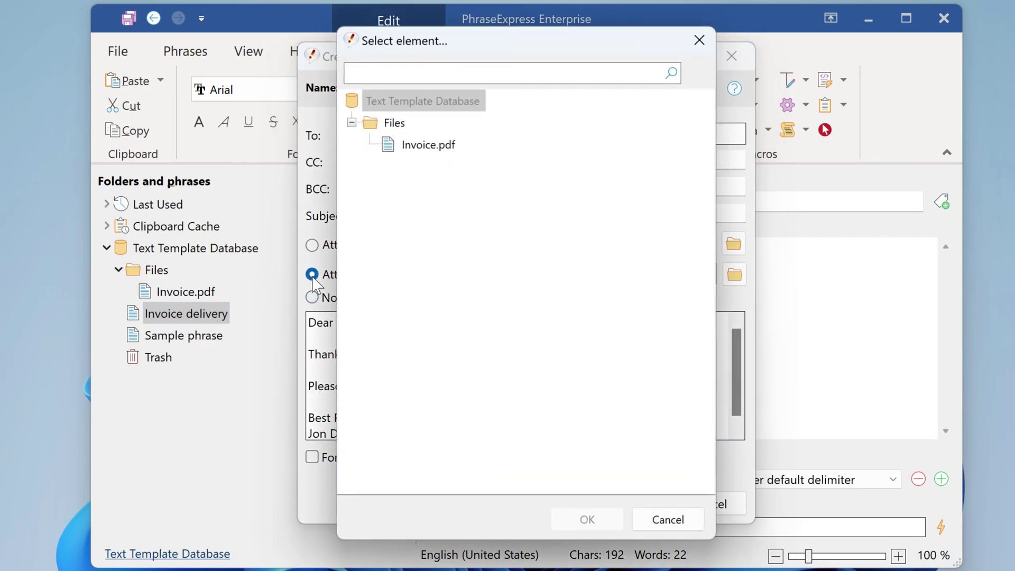
pyautogui.click(447, 146)
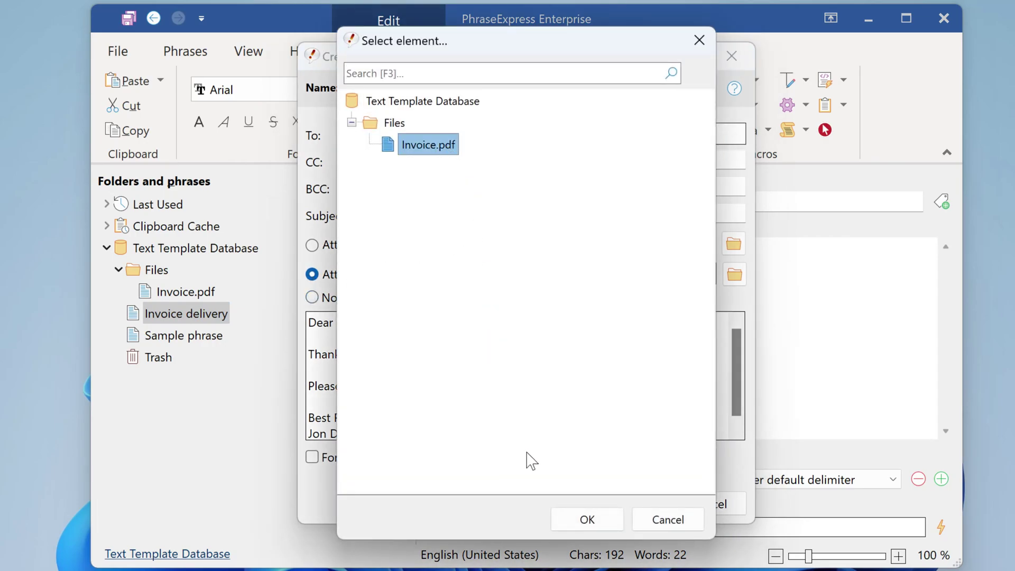
pyautogui.click(584, 518)
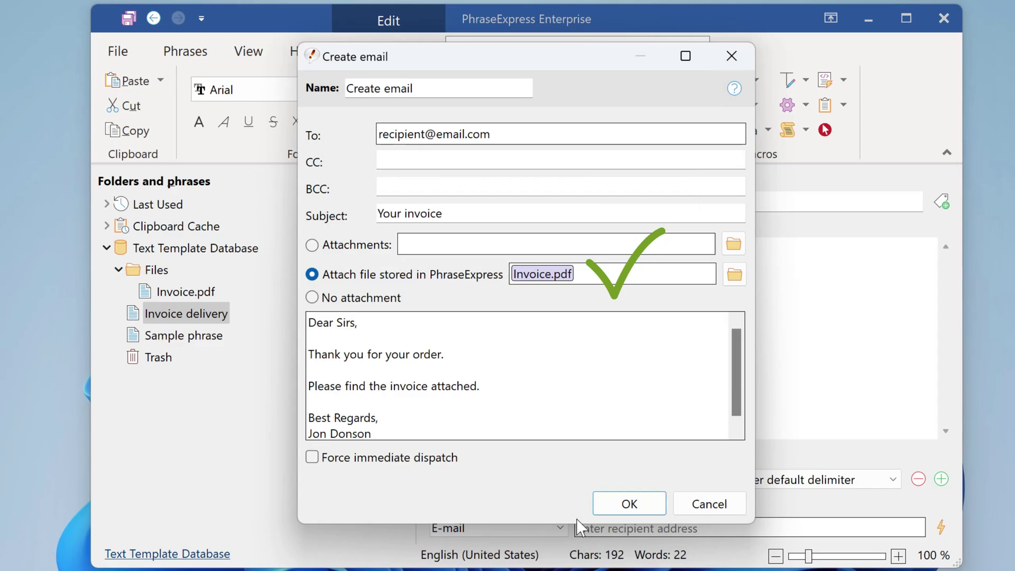
pyautogui.click(607, 512)
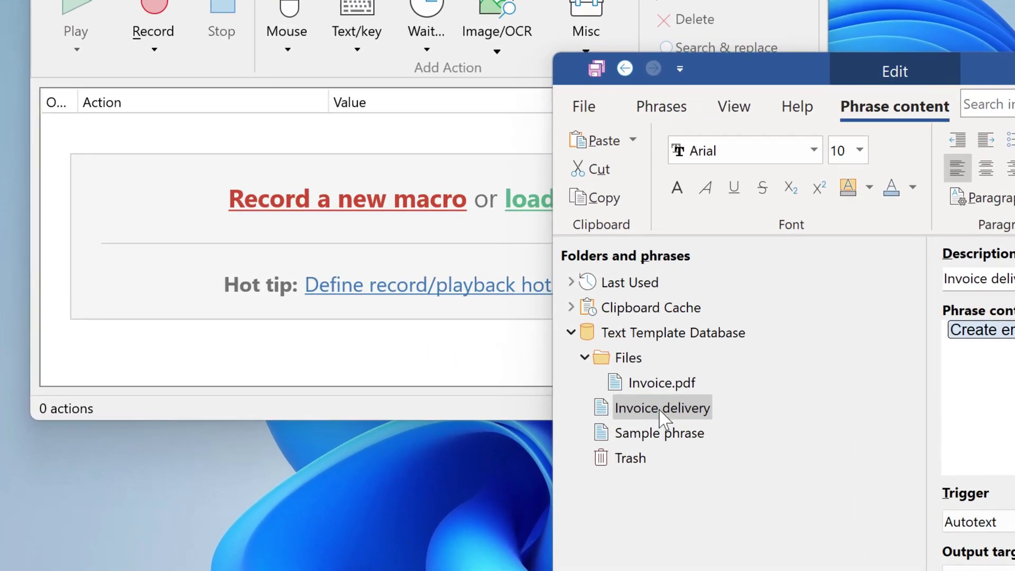
# Drag the Invoice delivery phrase into Macro Recorder as an Execute phrase action
pyautogui.click(454, 373)
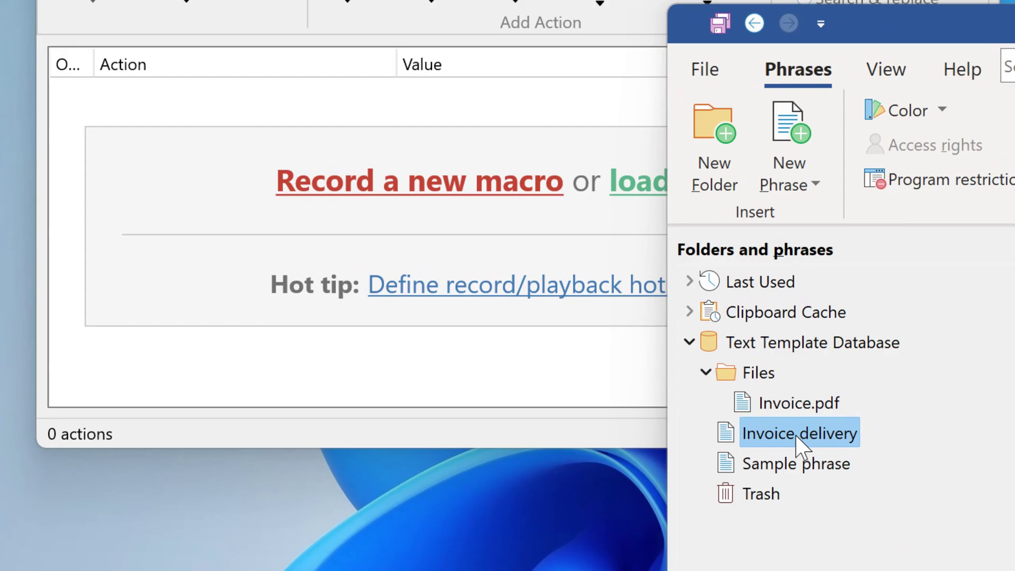
pyautogui.moveTo(796, 435); pyautogui.dragTo(437, 351)
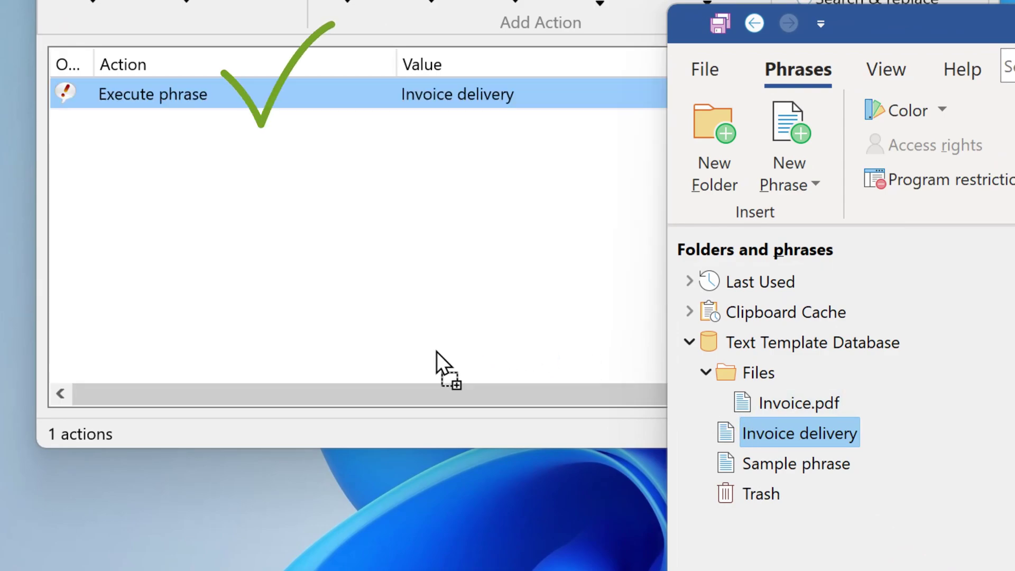